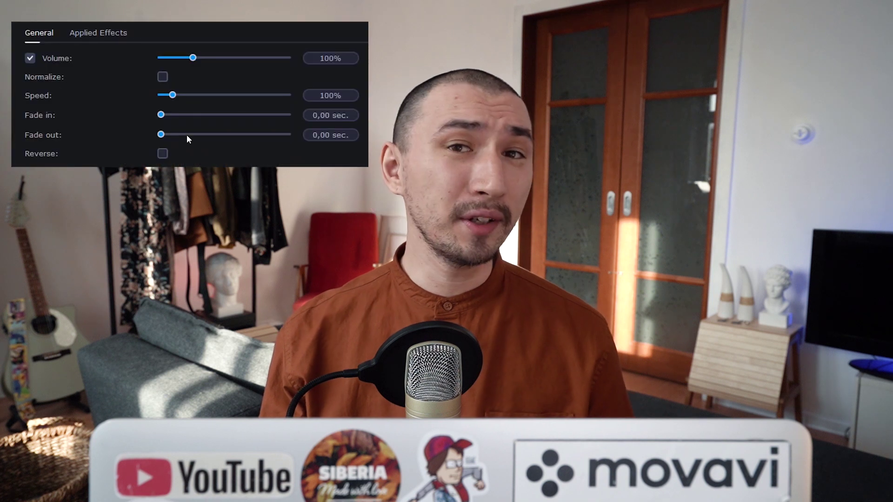
# Set the clip's Fade in slider to 1,00 sec.
pyautogui.moveTo(160, 115); pyautogui.dragTo(181, 134)
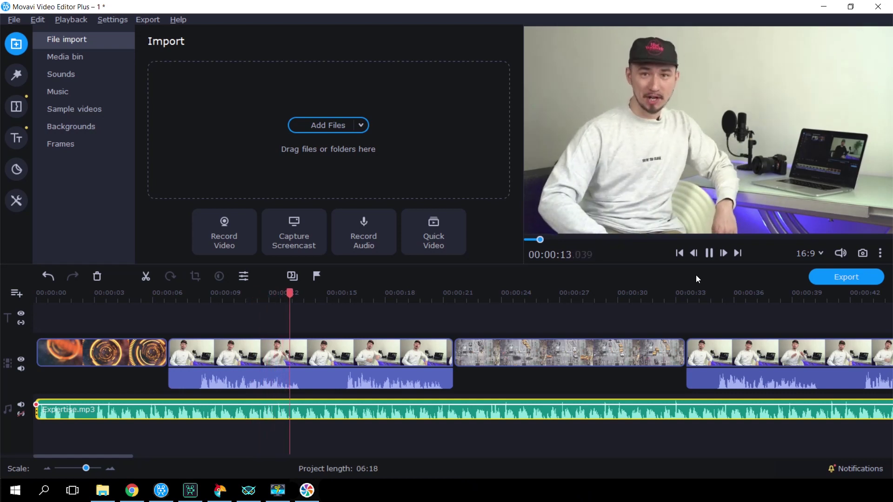
# Add volume points to Expertise.mp3 and lower the music to 43% from about 7 s.
pyautogui.press('space')
pyautogui.rightClick(161, 406)
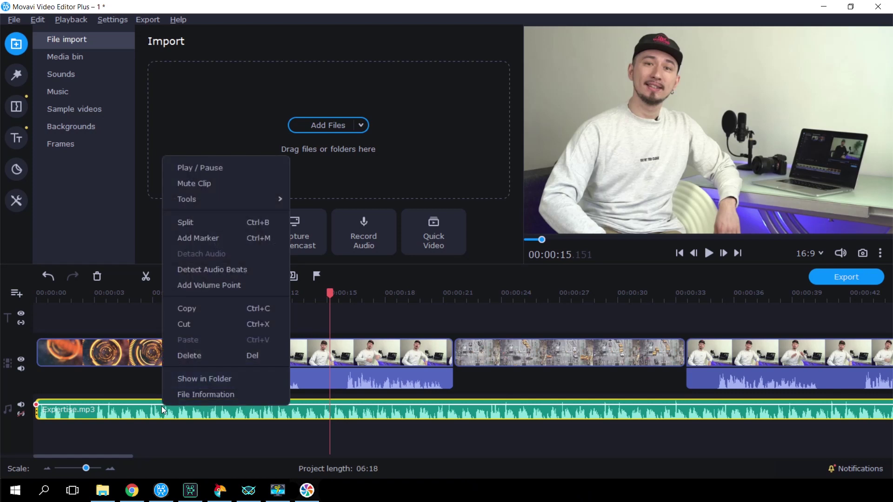
pyautogui.click(250, 291)
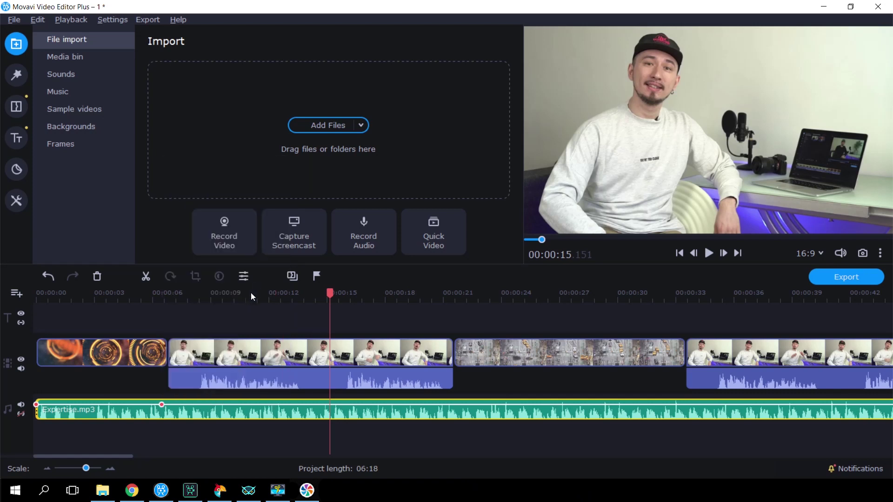
pyautogui.rightClick(181, 404)
pyautogui.click(232, 267)
pyautogui.click(181, 406)
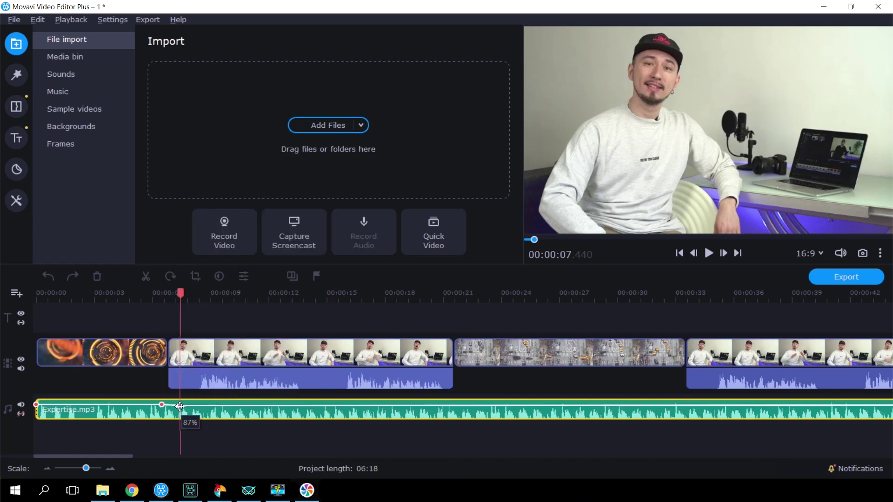
pyautogui.moveTo(180, 405); pyautogui.dragTo(177, 410)
# Add two more volume points and raise the music back up near 21 s.
pyautogui.rightClick(428, 408)
pyautogui.click(484, 271)
pyautogui.rightClick(448, 409)
pyautogui.click(483, 415)
pyautogui.moveTo(429, 411)
pyautogui.mouseDown()
pyautogui.moveTo(449, 406)
pyautogui.moveTo(432, 410)
pyautogui.mouseUp()
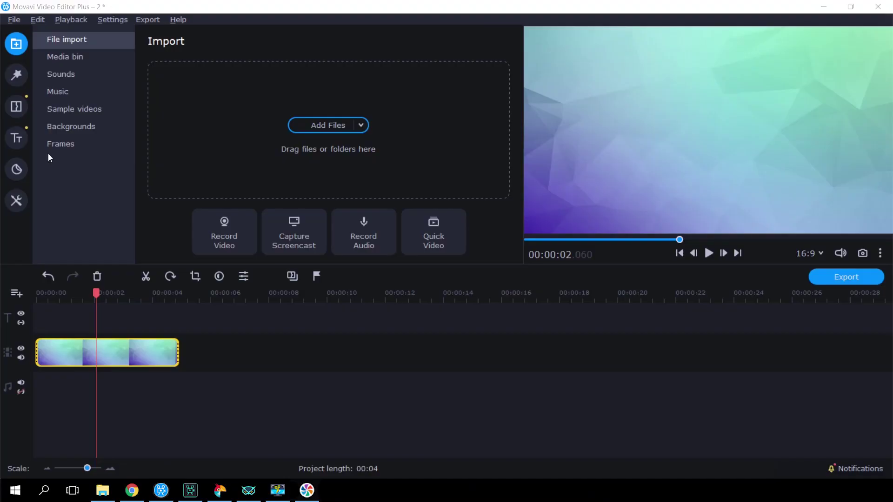
# Place the Studio title and change its text to MOVAVI VIDEO PRODUCTION, with MOVAVI in white.
pyautogui.click(16, 138)
pyautogui.moveTo(189, 153); pyautogui.dragTo(68, 319)
pyautogui.doubleClick(630, 139)
pyautogui.write('MOVAVI')
pyautogui.doubleClick(629, 139)
pyautogui.click(176, 98)
pyautogui.click(171, 154)
pyautogui.doubleClick(762, 125)
pyautogui.write('VIDEO')
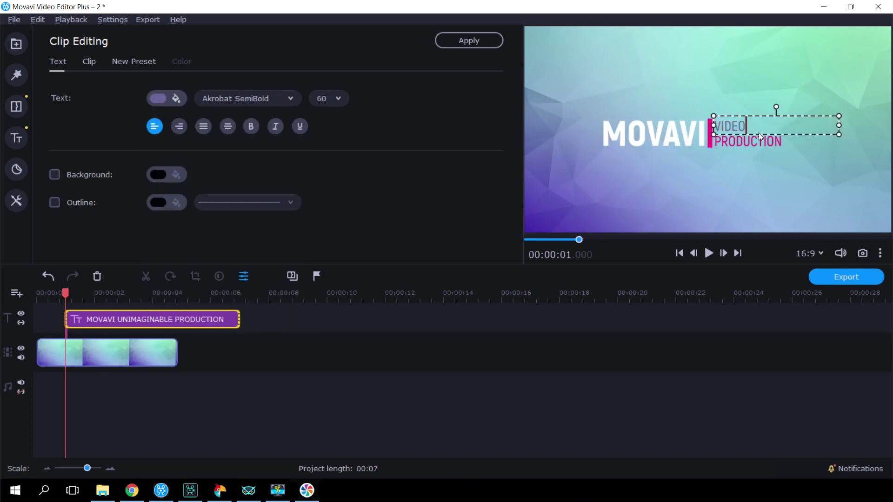
pyautogui.click(738, 198)
# Save the title as a custom preset named Movavi and preview it.
pyautogui.click(97, 316)
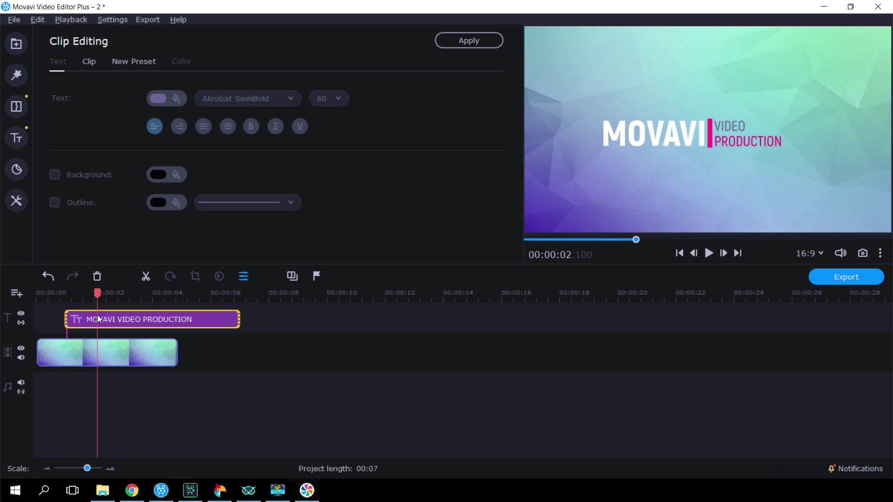
pyautogui.click(132, 63)
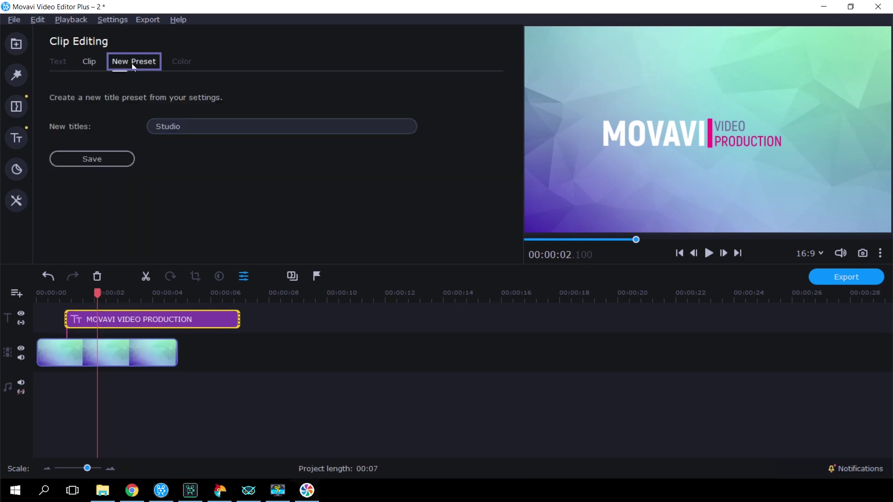
pyautogui.click(197, 127)
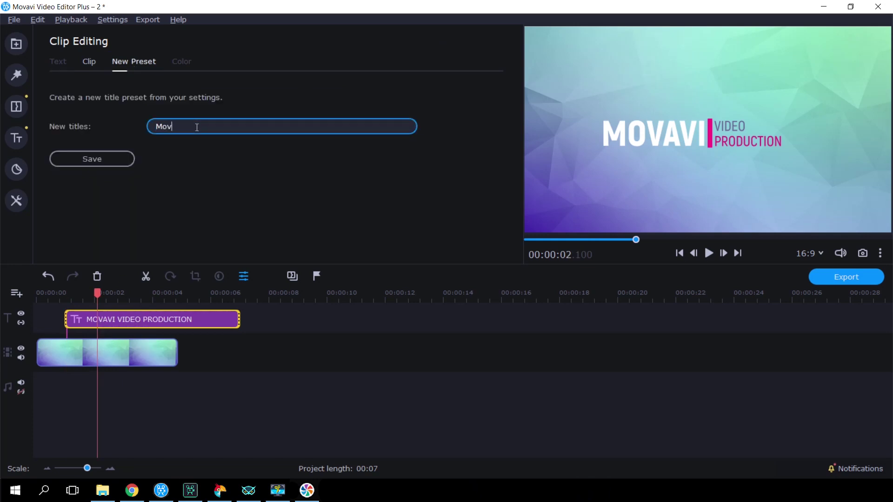
pyautogui.click(97, 159)
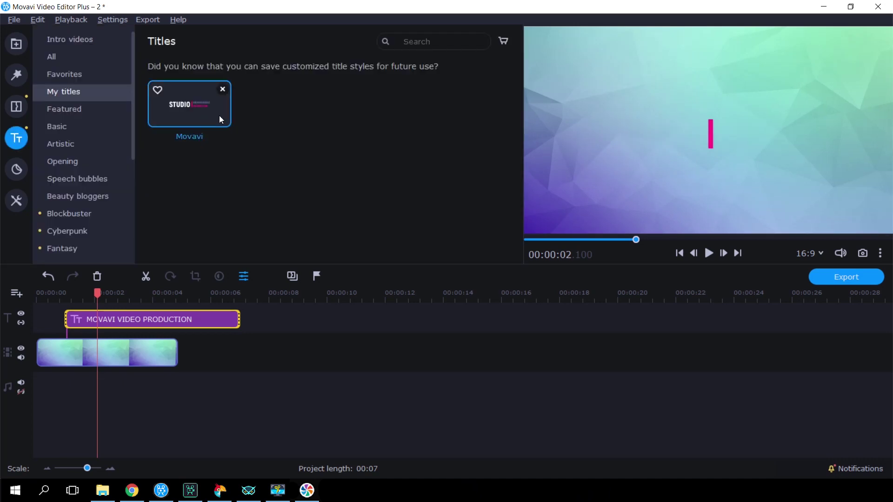
pyautogui.click(196, 107)
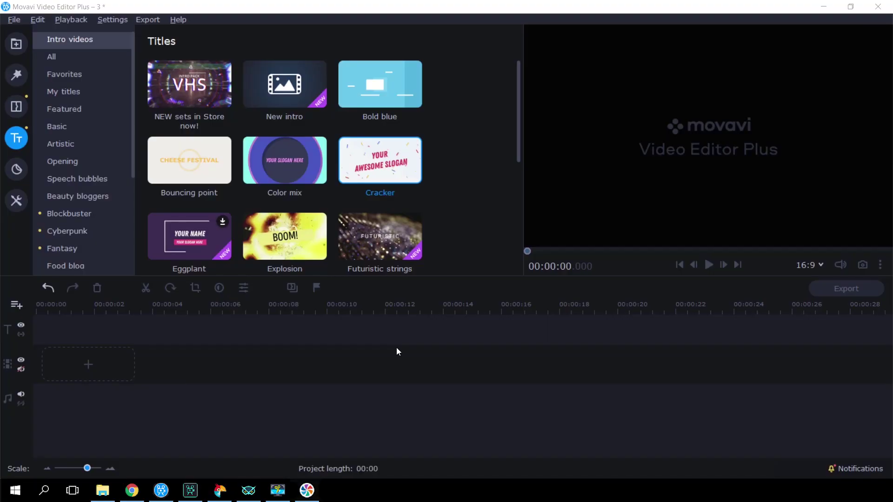
# Place the Cracker intro on the timeline and zoom in on it.
pyautogui.moveTo(395, 167); pyautogui.dragTo(55, 367)
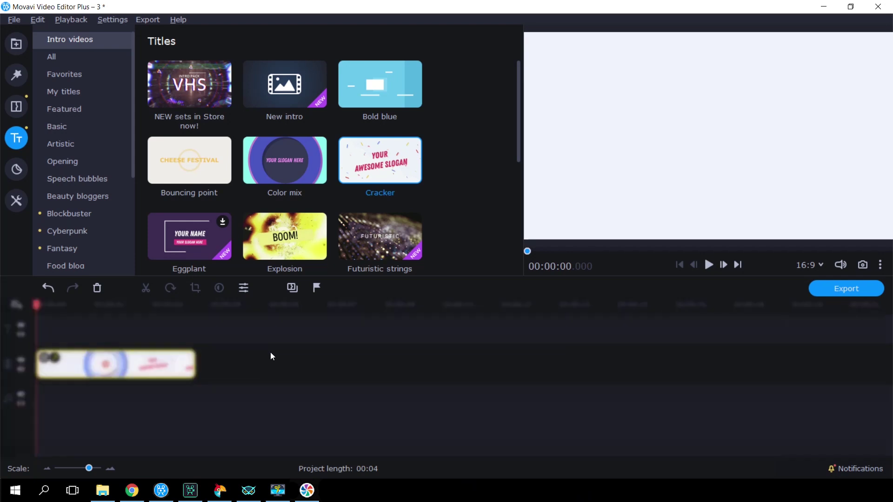
pyautogui.click(112, 467)
pyautogui.click(111, 468)
pyautogui.click(113, 333)
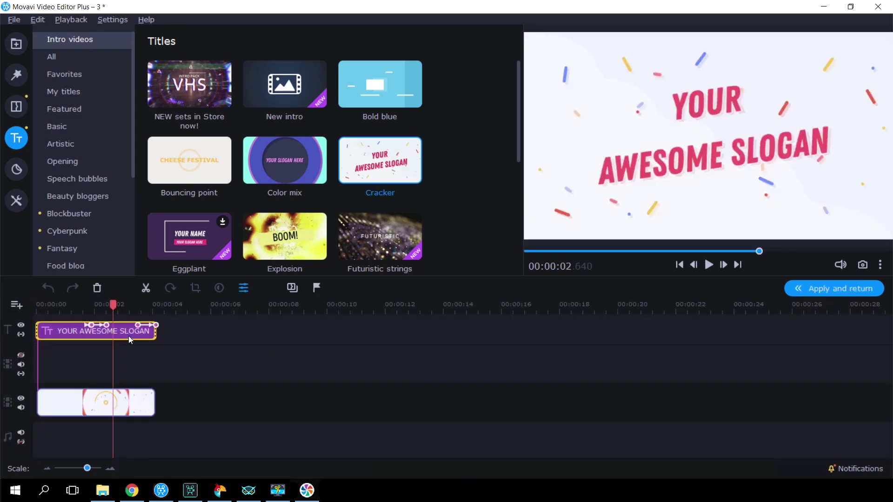
# Replace the slogan with ROMAN AND ALICE on one line and SHOW on the next.
pyautogui.doubleClick(677, 148)
pyautogui.write('ROMAN AND ALICE')
pyautogui.press('Return')
pyautogui.write('SHOW')
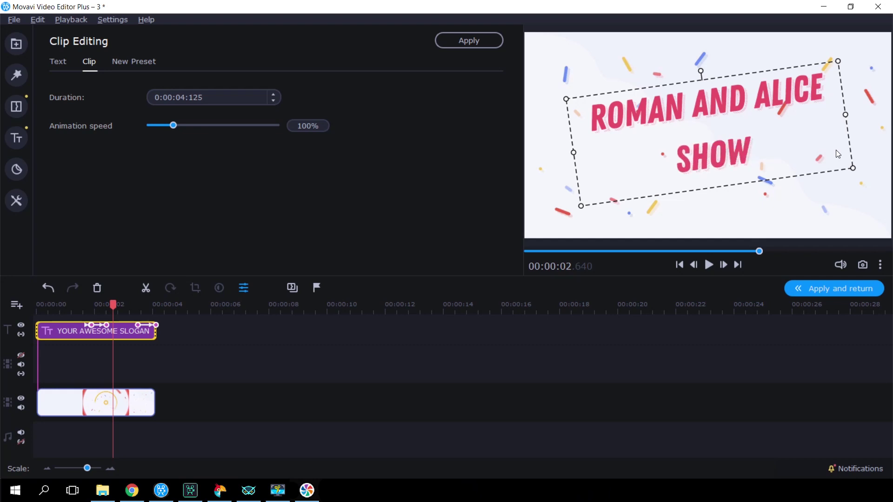
pyautogui.click(130, 363)
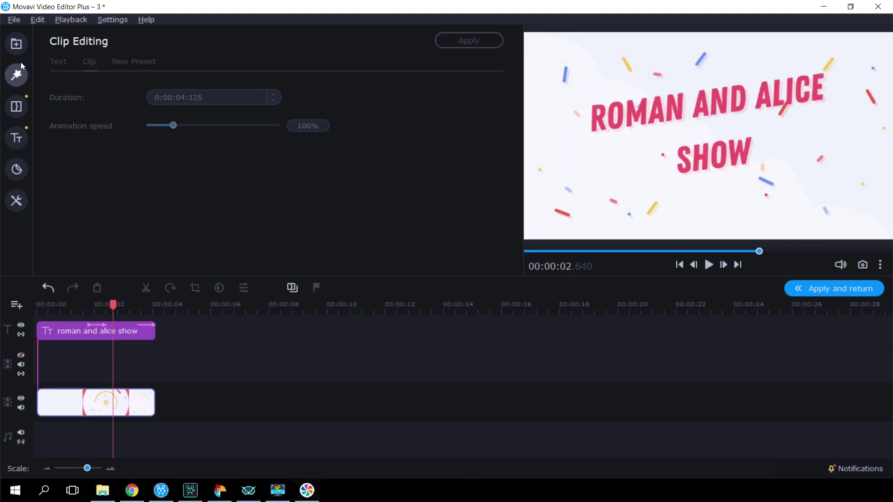
pyautogui.click(16, 44)
# Add Eight Bit Adventure music and trim it to end with the intro.
pyautogui.click(81, 94)
pyautogui.scroll(-8, 261, 167)
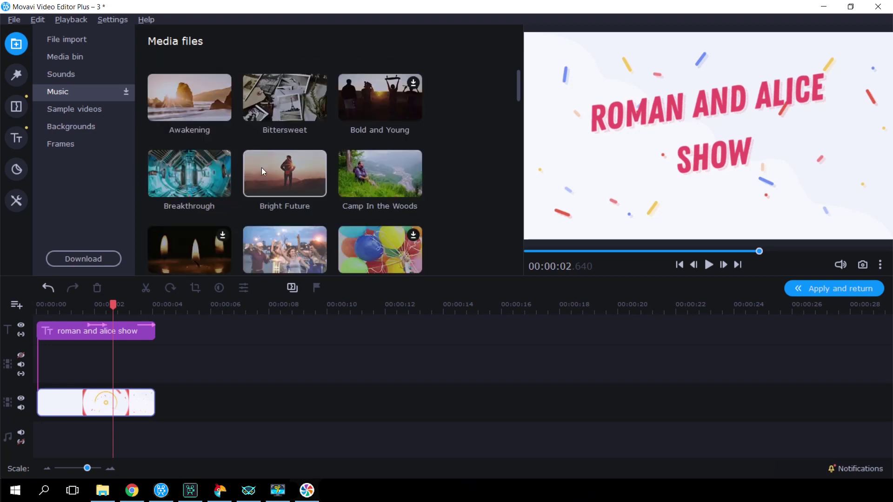
pyautogui.moveTo(191, 159); pyautogui.dragTo(39, 432)
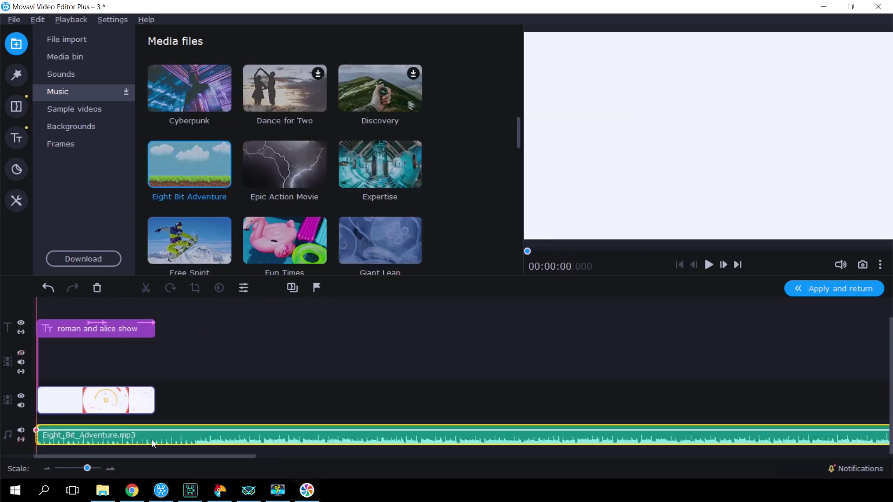
pyautogui.click(151, 304)
pyautogui.click(145, 288)
pyautogui.click(218, 439)
pyautogui.press('Delete')
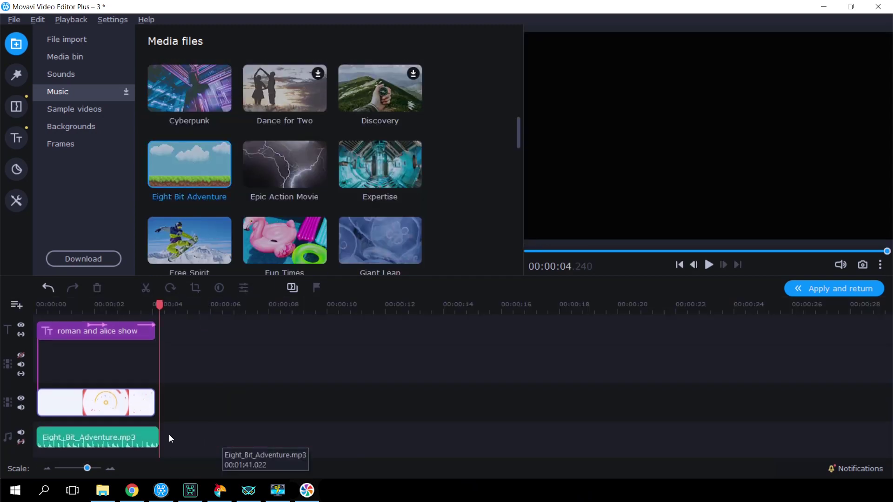
# Add the Aww sound effect starting near the 2-second mark.
pyautogui.click(120, 305)
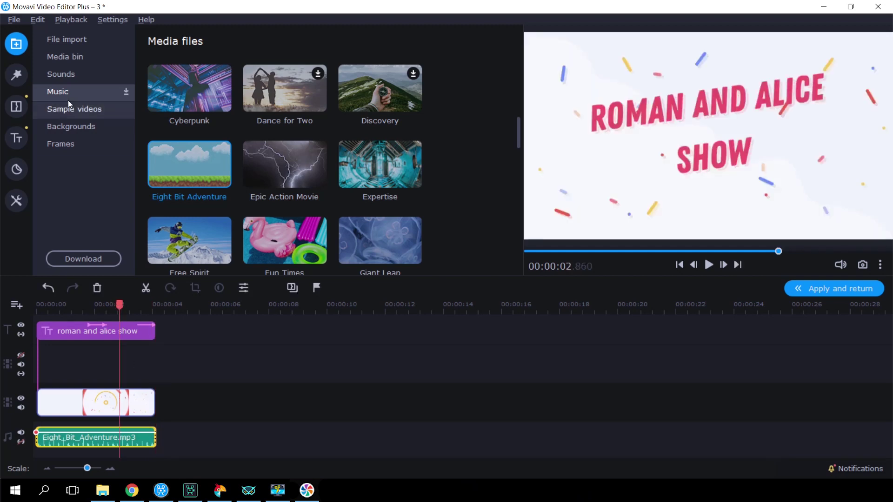
pyautogui.click(76, 75)
pyautogui.moveTo(380, 84); pyautogui.dragTo(90, 418)
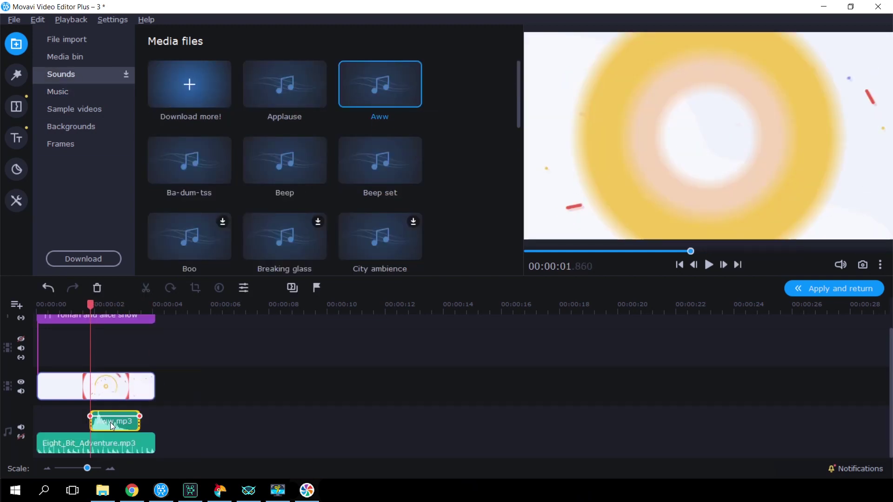
# Apply the intro to the project and save it as a reusable intro named Show_2.
pyautogui.click(821, 292)
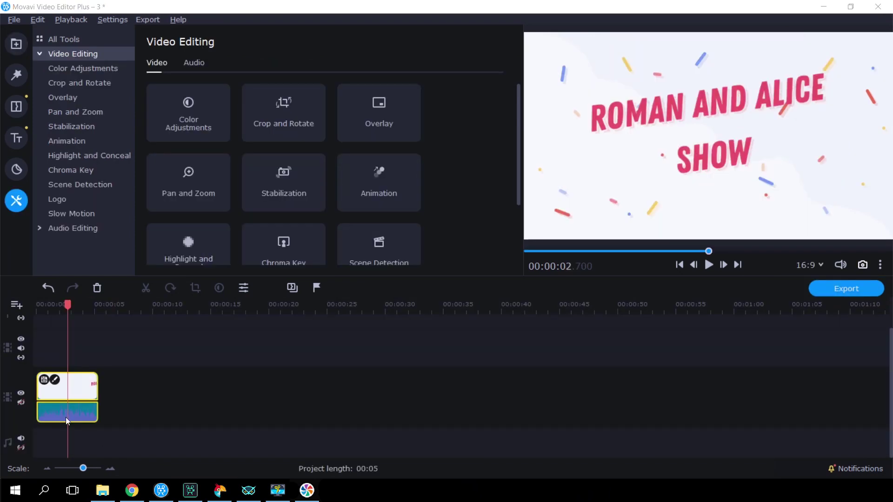
pyautogui.click(44, 380)
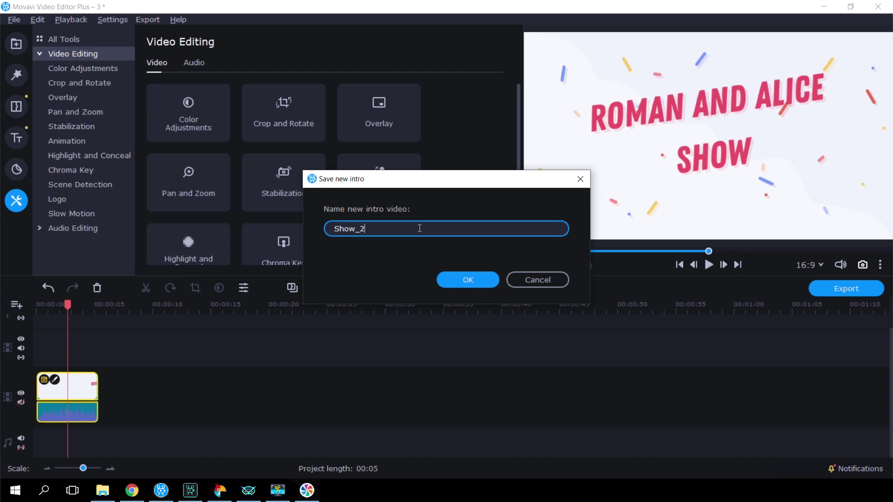
pyautogui.click(466, 278)
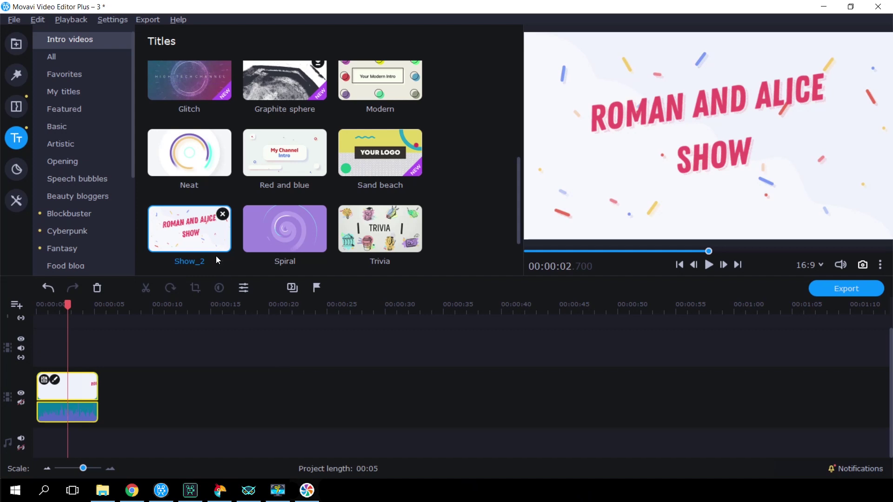
pyautogui.click(195, 228)
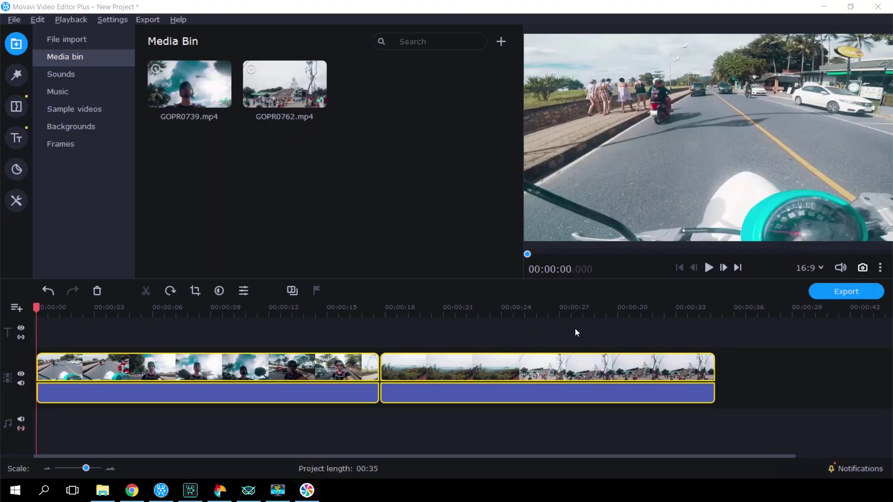
# Run Scene Detection with 2,0 sec minimum duration on the first and second clips.
pyautogui.click(16, 201)
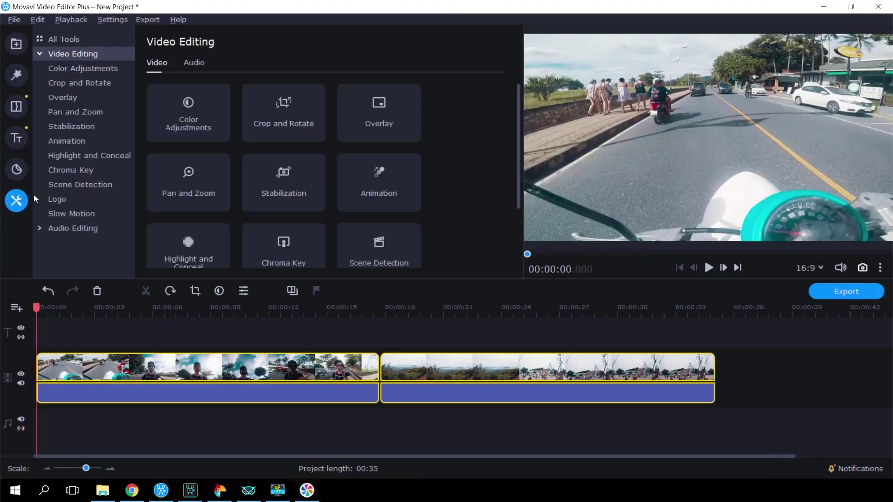
pyautogui.click(79, 185)
pyautogui.click(132, 372)
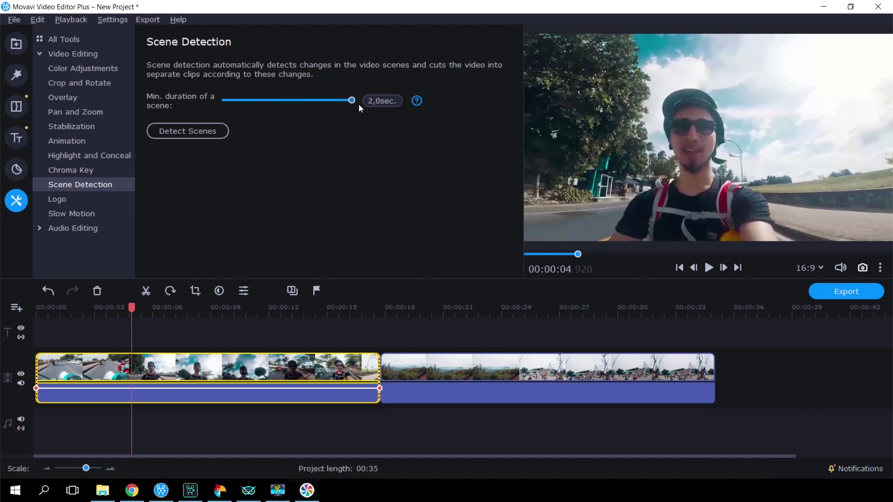
pyautogui.click(191, 132)
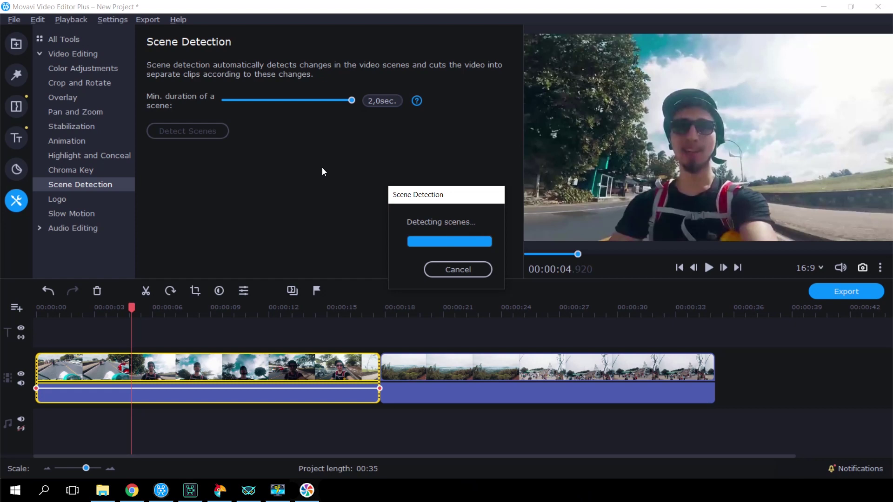
pyautogui.click(429, 368)
pyautogui.click(193, 133)
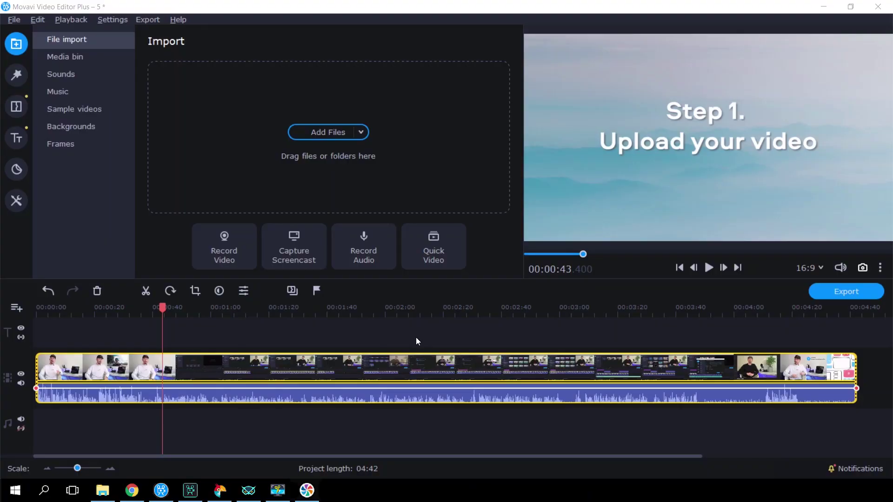
# Add a timeline marker named Step 1 at the playhead.
pyautogui.click(317, 291)
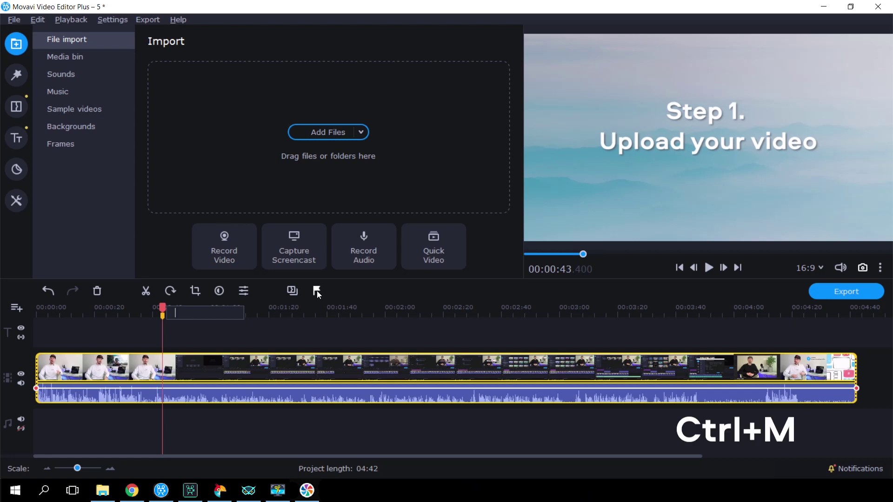
pyautogui.write('Step 1')
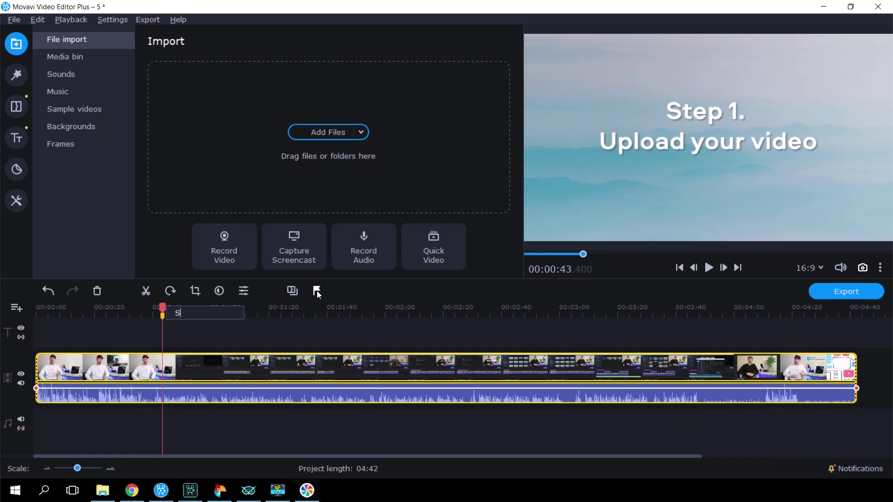
pyautogui.click(242, 333)
# Remove the Step 1 marker from the timeline.
pyautogui.hotkey('ctrl', 'a')
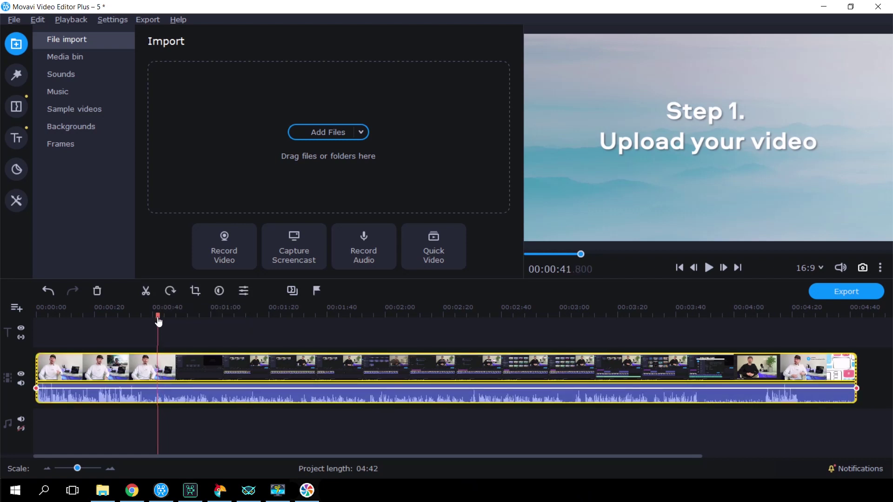
pyautogui.click(183, 341)
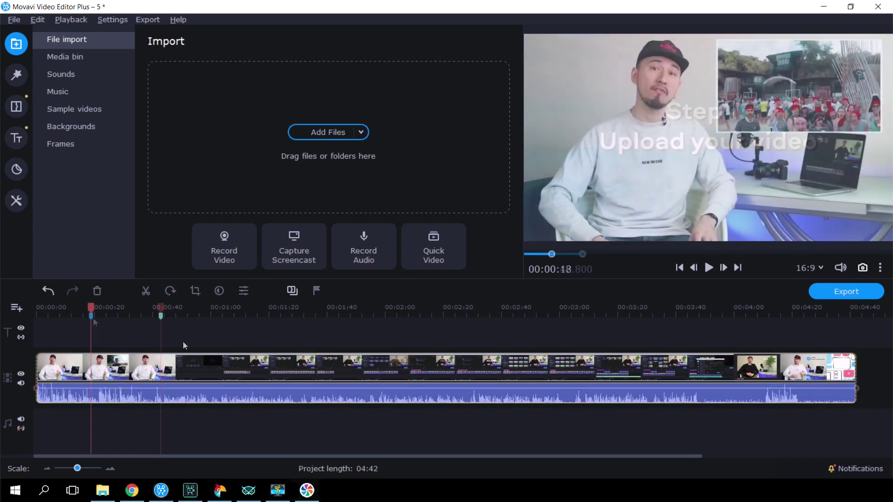
pyautogui.rightClick(161, 316)
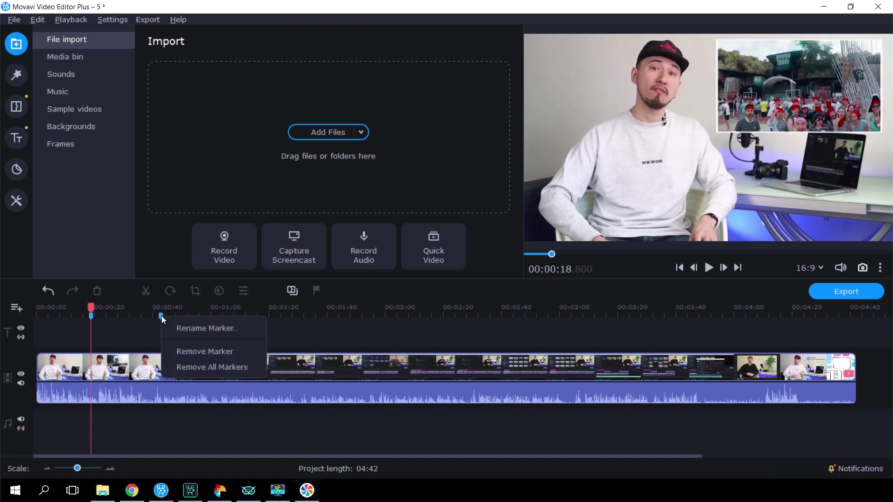
pyautogui.click(255, 351)
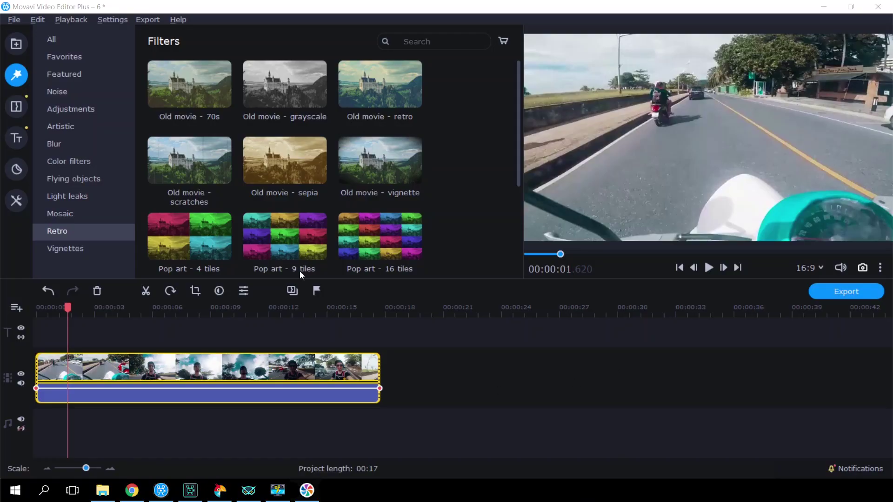
# Apply the Old movie - 70s filter to the clip at 62% strength.
pyautogui.moveTo(197, 81); pyautogui.dragTo(139, 370)
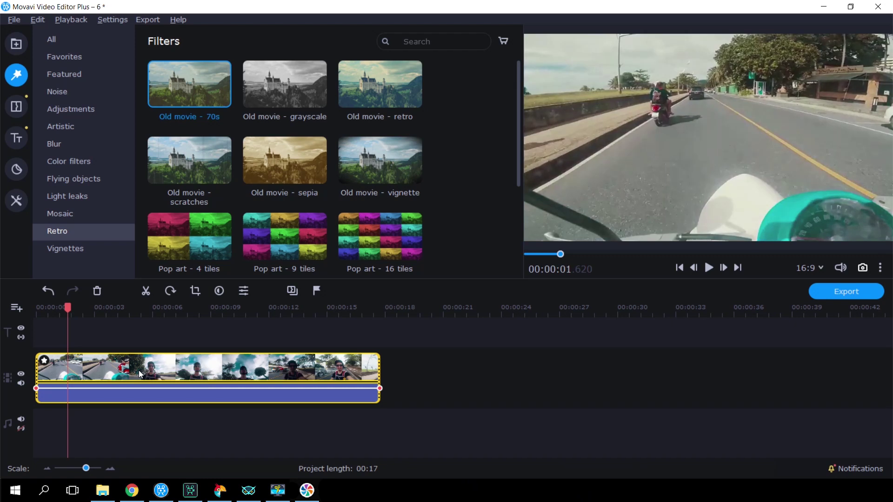
pyautogui.click(46, 360)
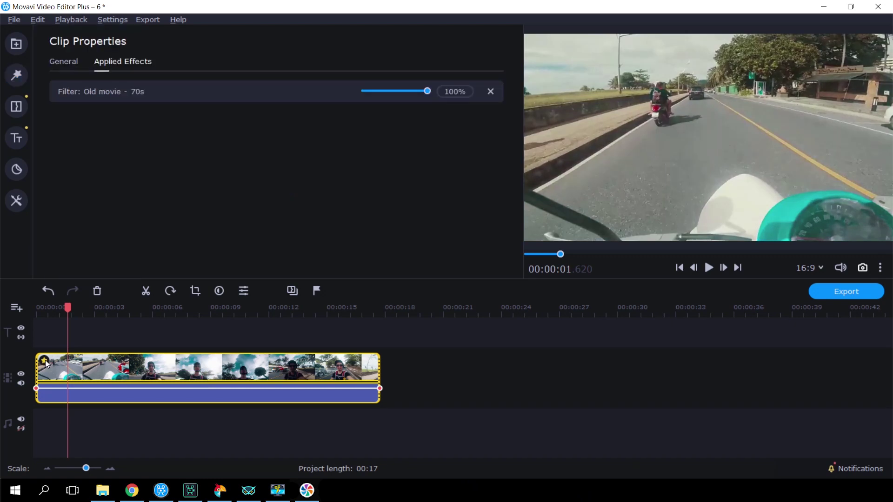
pyautogui.moveTo(430, 92); pyautogui.dragTo(404, 92)
# Add the Tube TV - low filter at 20% strength and play the clip to preview.
pyautogui.click(16, 74)
pyautogui.moveTo(517, 104); pyautogui.dragTo(480, 199)
pyautogui.moveTo(380, 156); pyautogui.dragTo(151, 372)
pyautogui.click(46, 359)
pyautogui.moveTo(394, 119); pyautogui.dragTo(377, 118)
pyautogui.press('space')
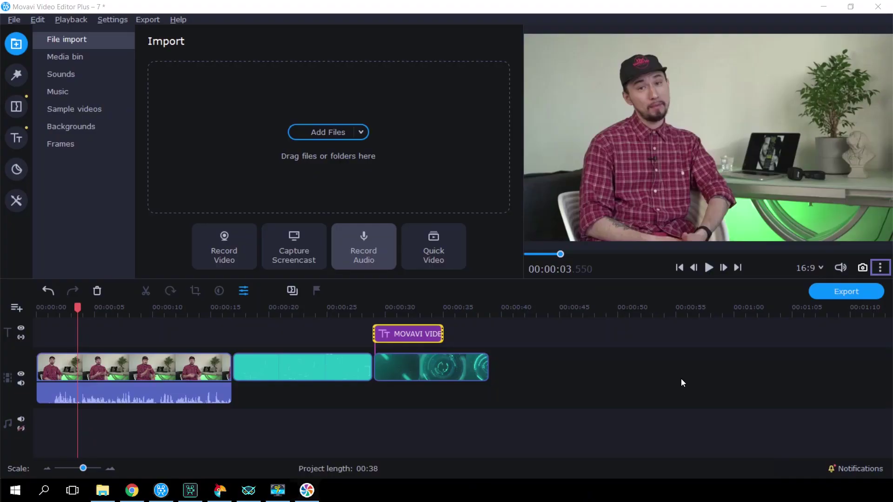
# Switch the player to High-resolution preview and confirm the notice.
pyautogui.click(880, 268)
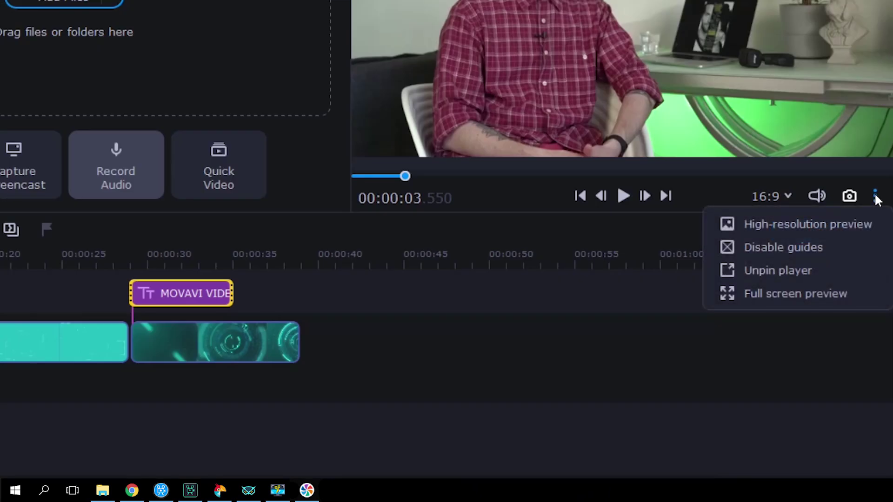
pyautogui.click(876, 225)
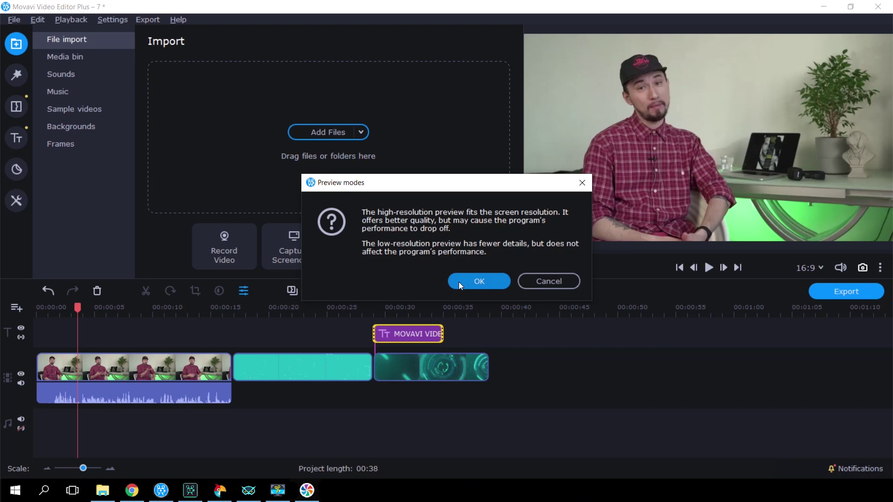
pyautogui.click(459, 281)
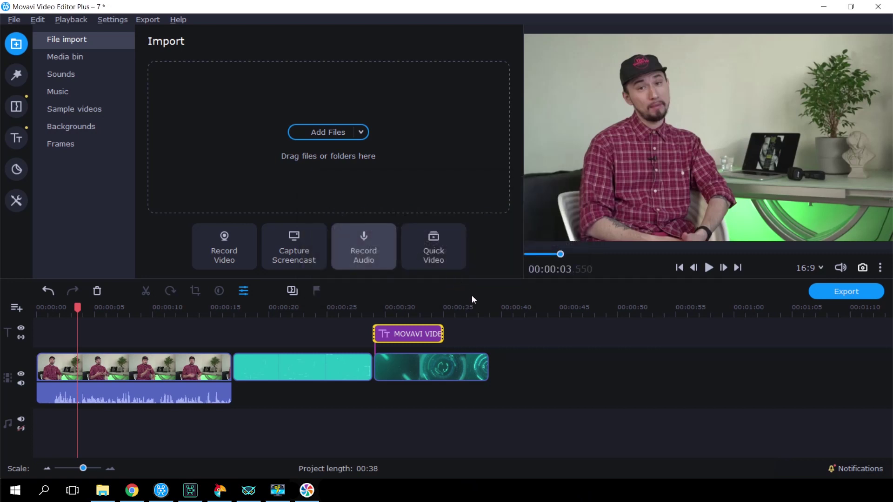
# Return the preview to low resolution and disable the preview guides.
pyautogui.click(880, 269)
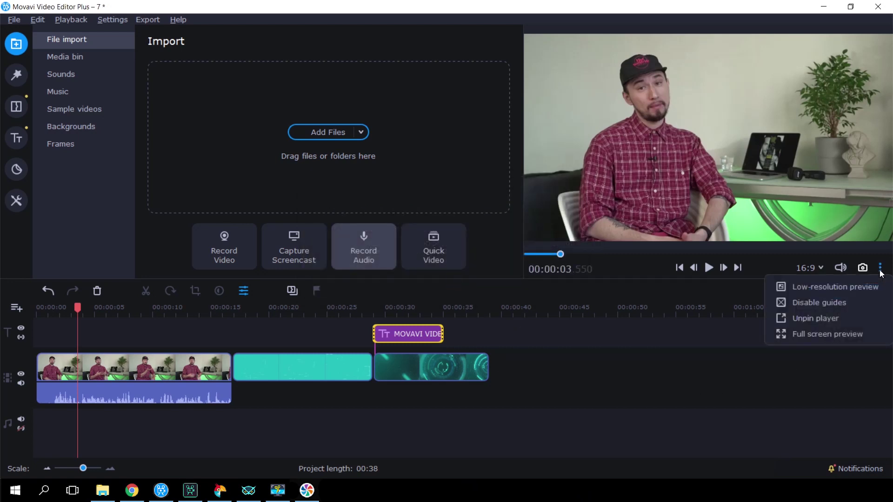
pyautogui.click(872, 287)
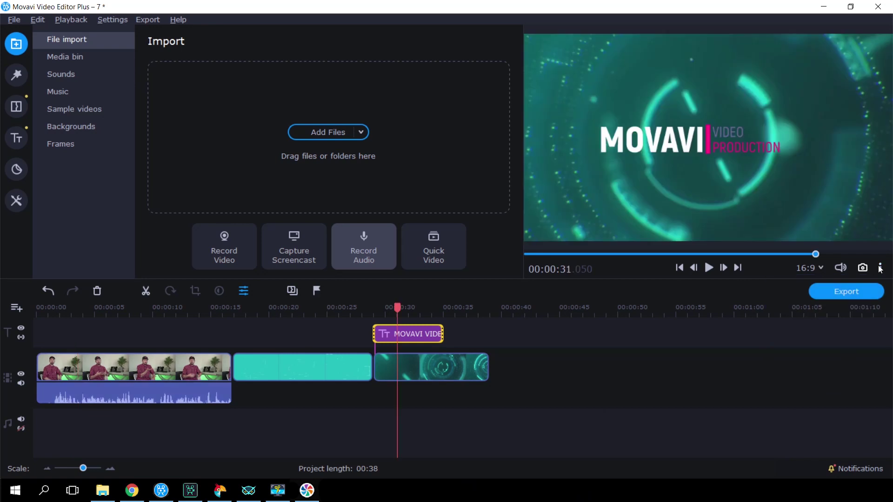
pyautogui.click(879, 268)
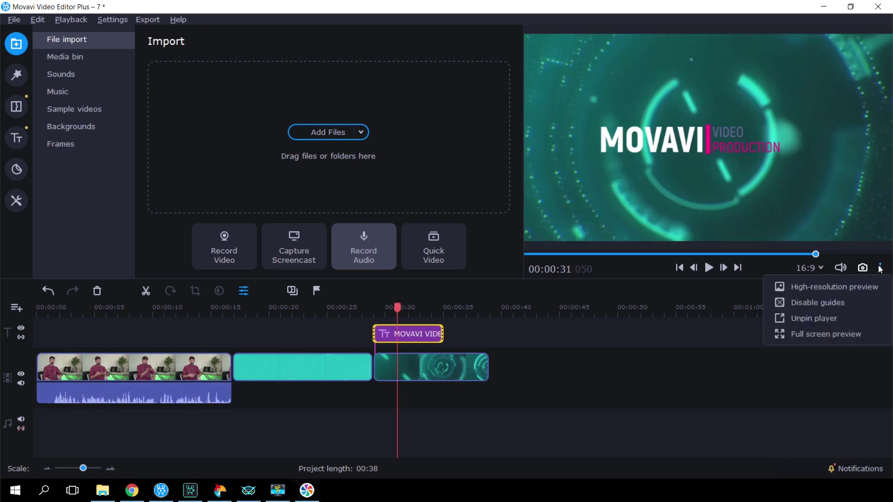
pyautogui.click(872, 306)
# Open the MOVAVI VIDEO PRODUCTION title, nudge it up-left, then float and re-dock the player.
pyautogui.doubleClick(401, 333)
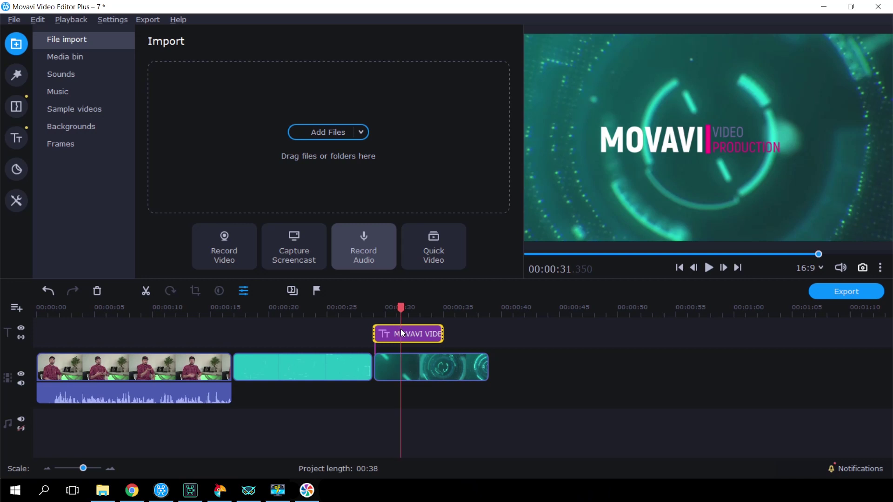
pyautogui.moveTo(724, 143)
pyautogui.mouseDown()
pyautogui.moveTo(751, 114)
pyautogui.moveTo(711, 158)
pyautogui.moveTo(757, 129)
pyautogui.moveTo(694, 137)
pyautogui.moveTo(727, 142)
pyautogui.mouseUp()
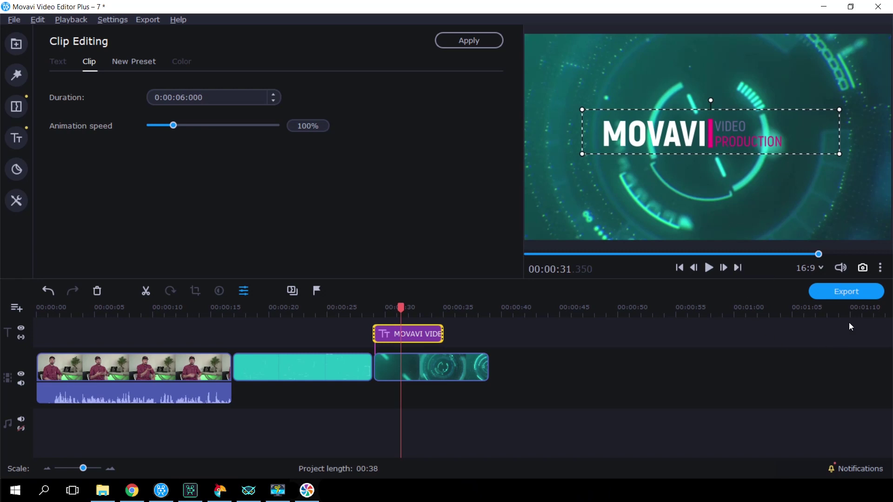
pyautogui.click(880, 267)
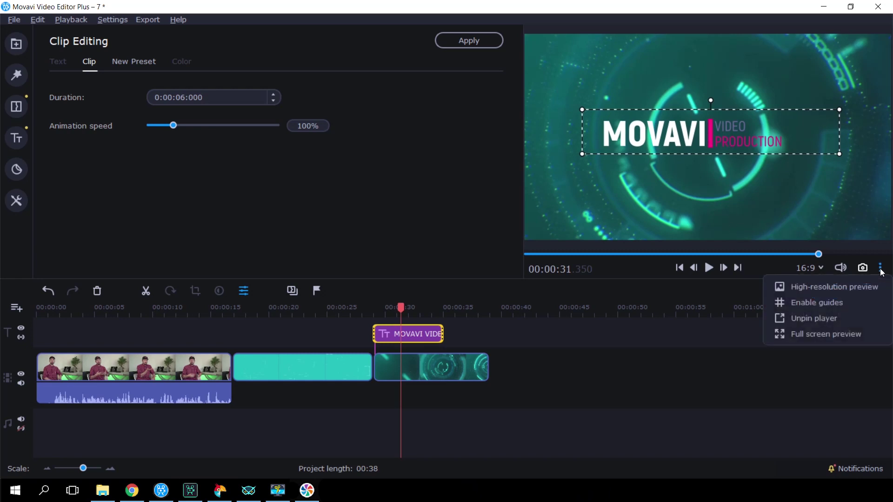
pyautogui.click(854, 317)
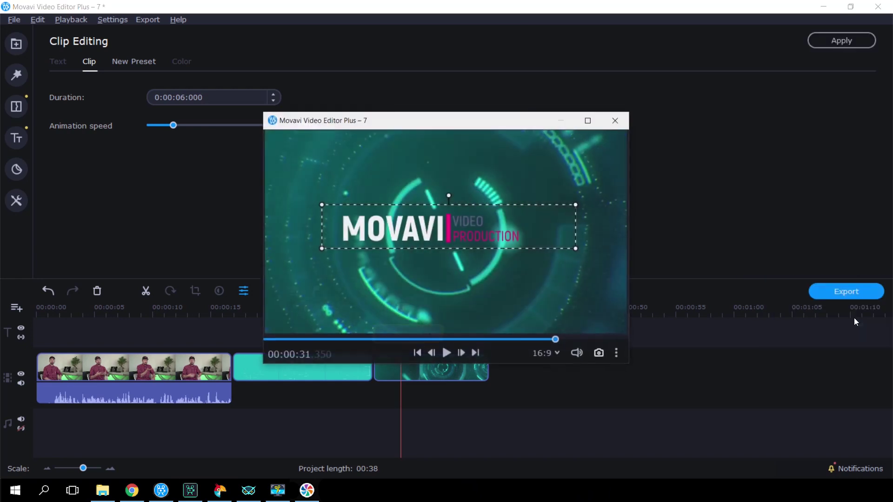
pyautogui.click(618, 354)
pyautogui.click(596, 400)
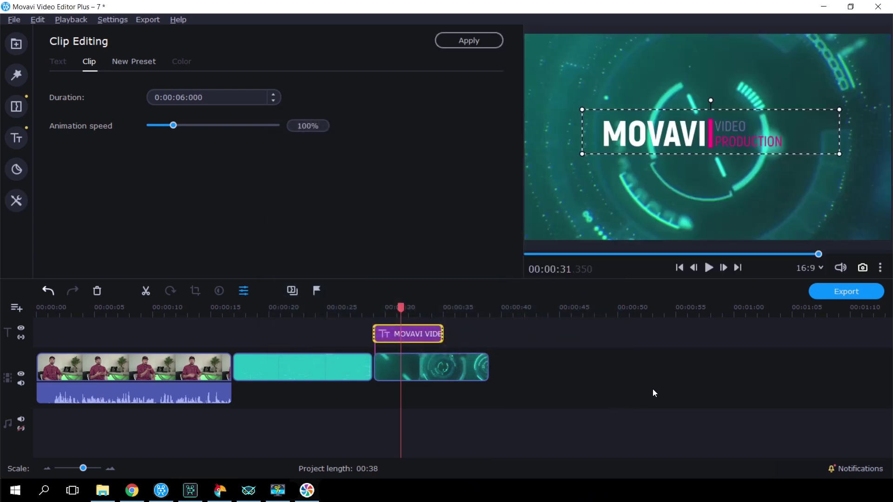
# Preview the project full screen, then return to the editor with Alt+Enter.
pyautogui.click(880, 268)
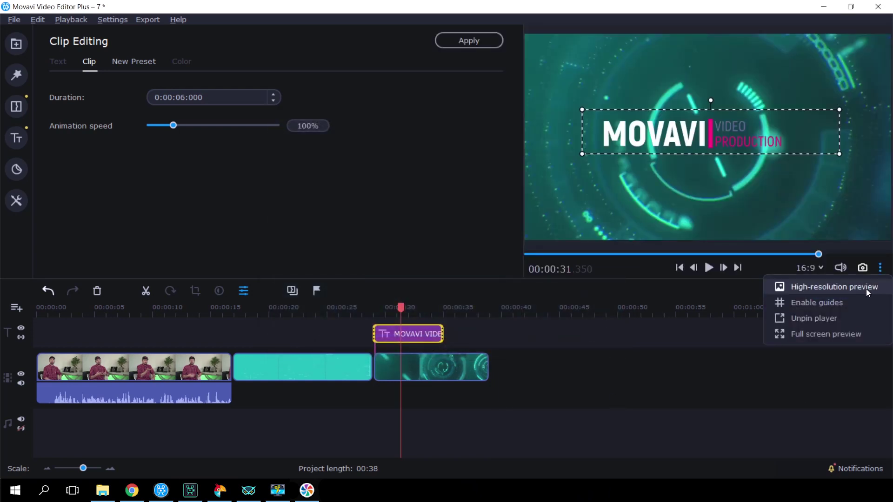
pyautogui.click(848, 335)
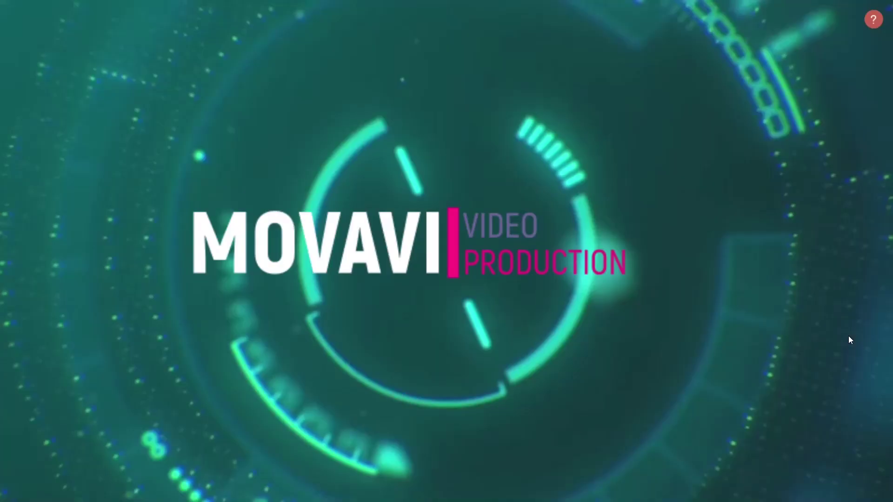
pyautogui.hotkey('alt', 'Return')
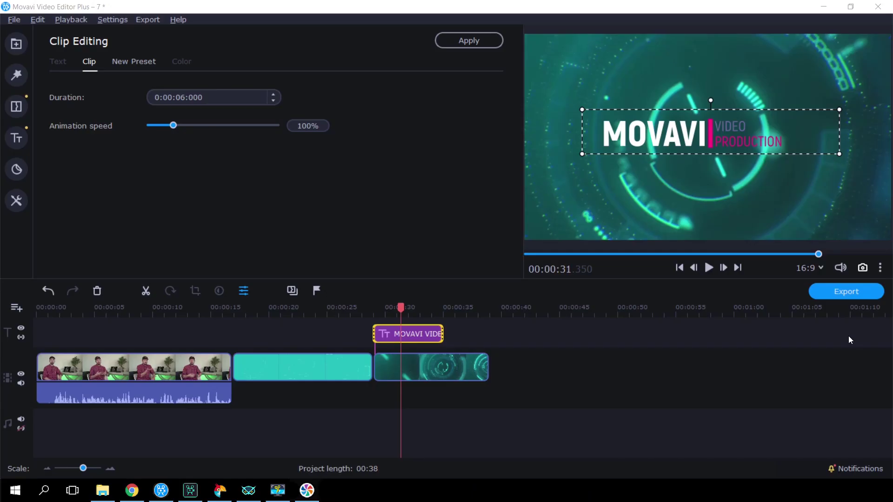